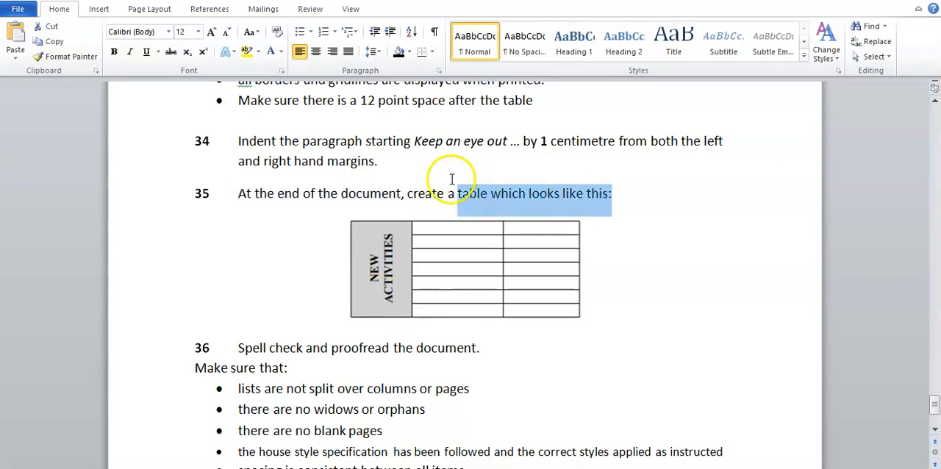
Step: Switch to the EMPGUIDE document and place the cursor on the empty line below the BASE METAL PRICE USD table
{"action": "left_click", "coordinate": [452, 178]}
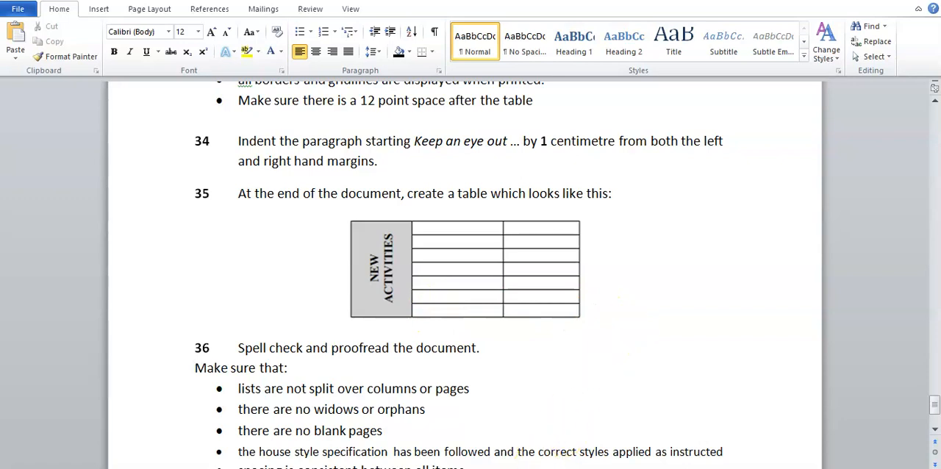
{"action": "mouse_move", "coordinate": [520, 468]}
{"action": "left_click", "coordinate": [601, 434]}
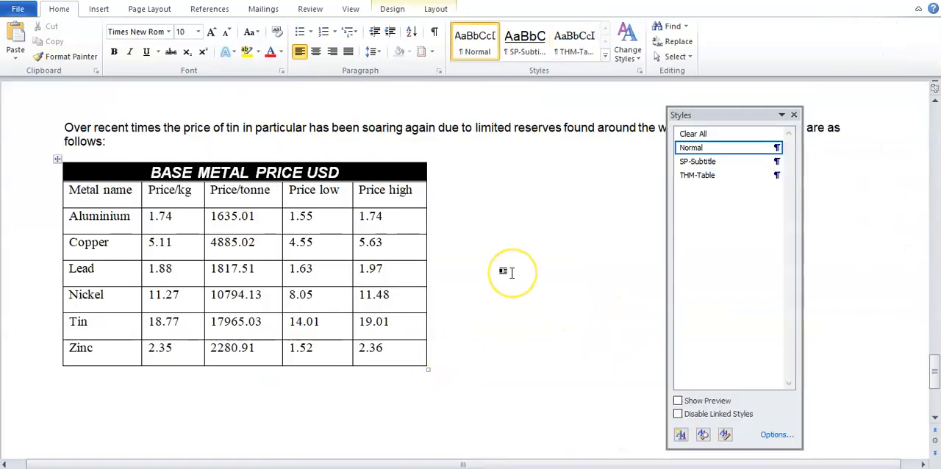
{"action": "key", "text": "Tab"}
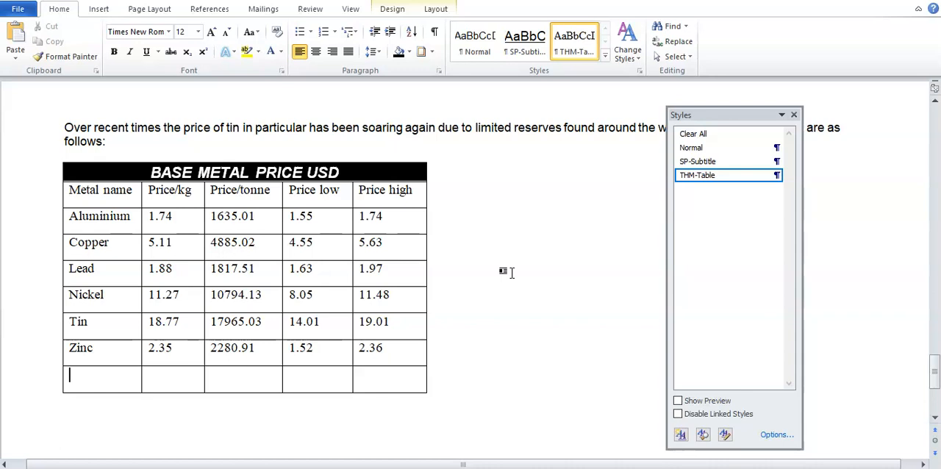
{"action": "key", "text": "ctrl+z"}
{"action": "left_click", "coordinate": [512, 273]}
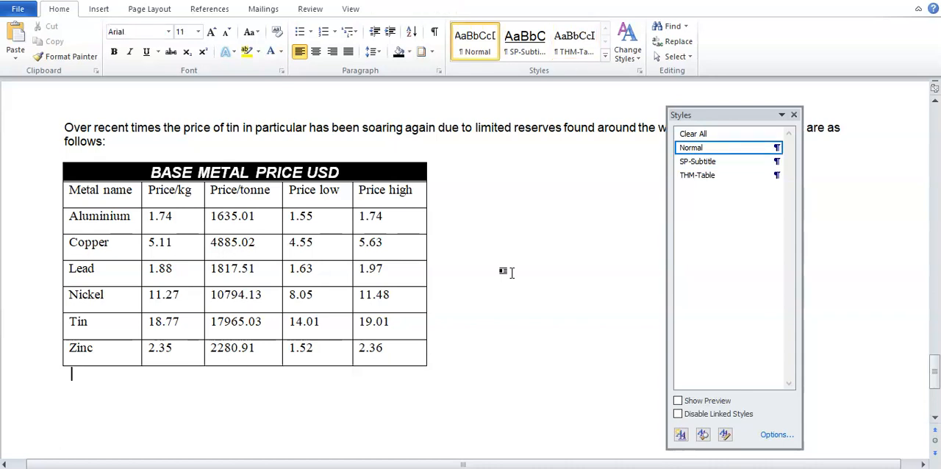
Step: Insert a table with 3 columns and 7 rows below the BASE METAL PRICE USD table
{"action": "scroll", "coordinate": [374, 266], "scroll_direction": "down", "scroll_amount": 2}
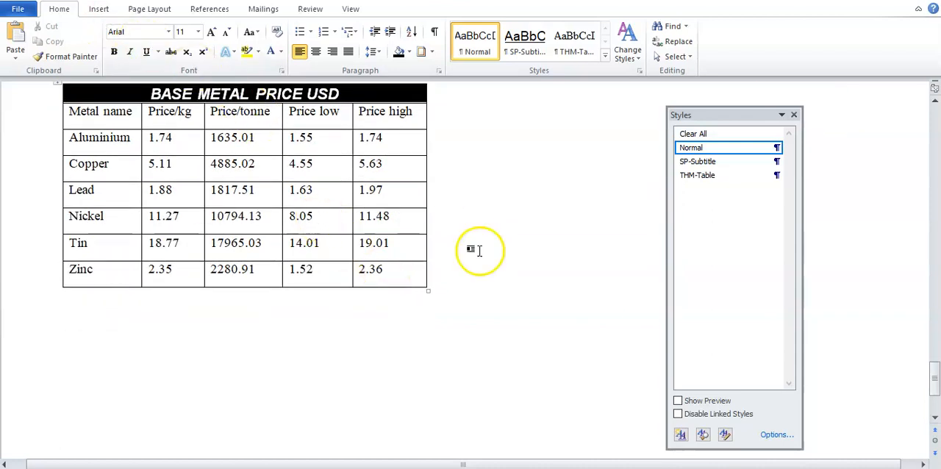
{"action": "left_click", "coordinate": [100, 10]}
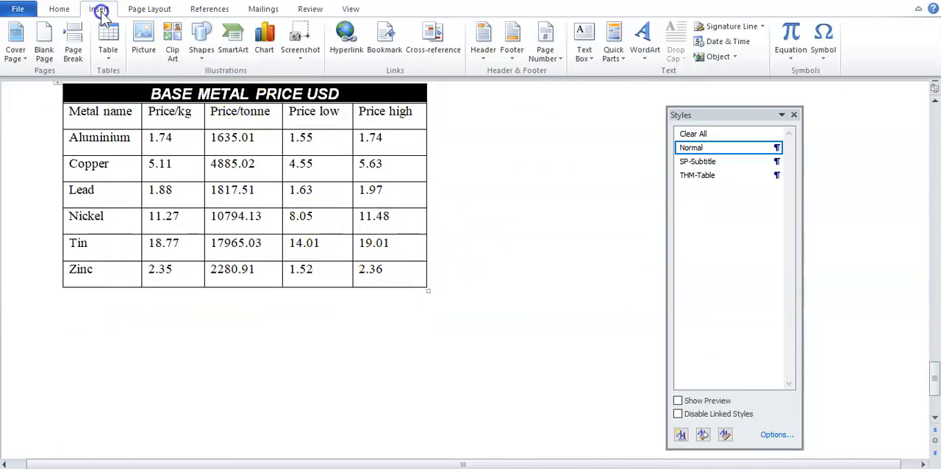
{"action": "left_click", "coordinate": [104, 51]}
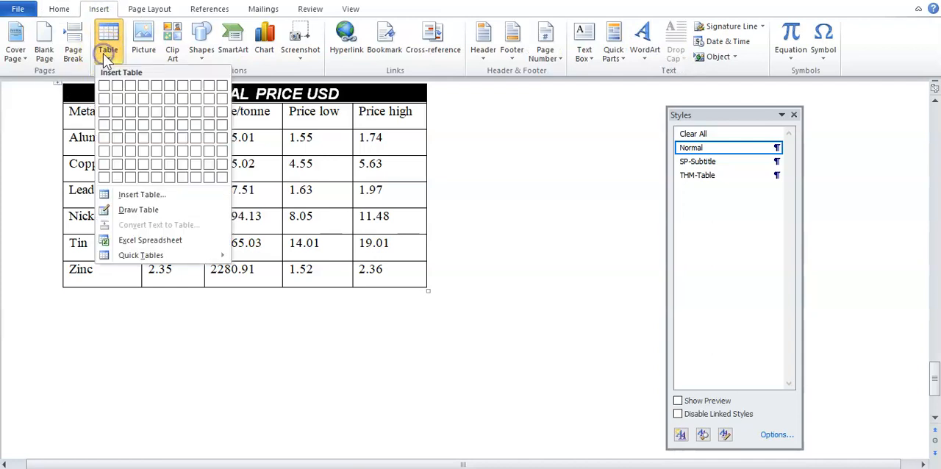
{"action": "left_click", "coordinate": [153, 199]}
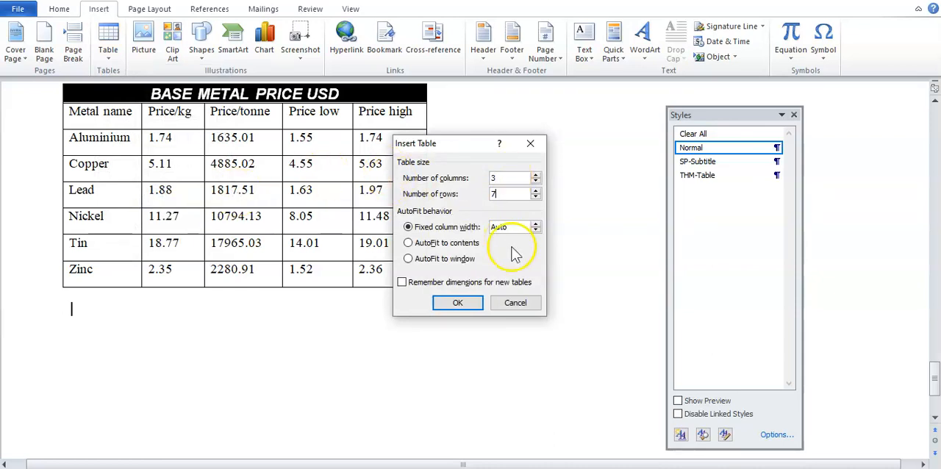
{"action": "left_click", "coordinate": [459, 302]}
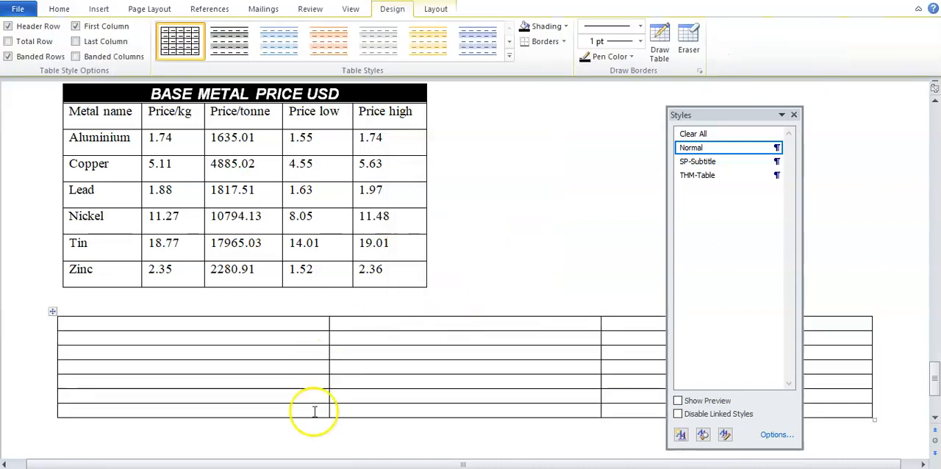
Step: Check the sample table in Word_Revision_Document and merge all cells of the new table's first column in EMPGUIDE
{"action": "left_click", "coordinate": [523, 468]}
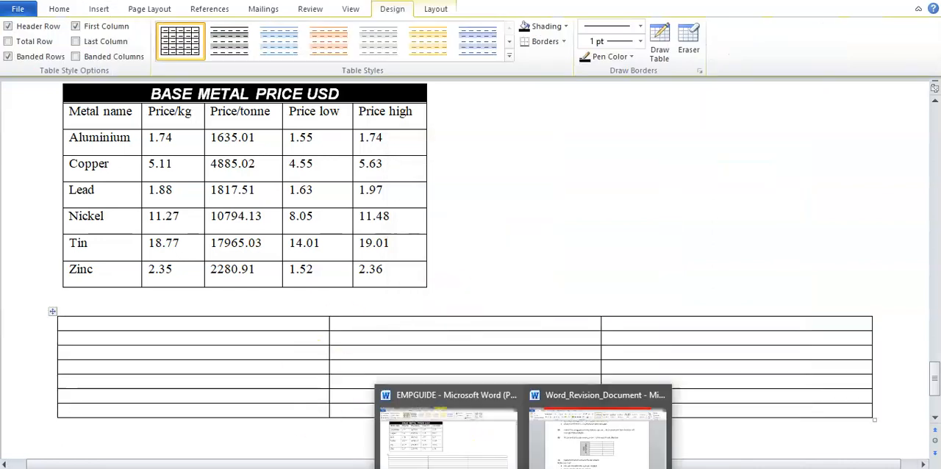
{"action": "left_click", "coordinate": [588, 450]}
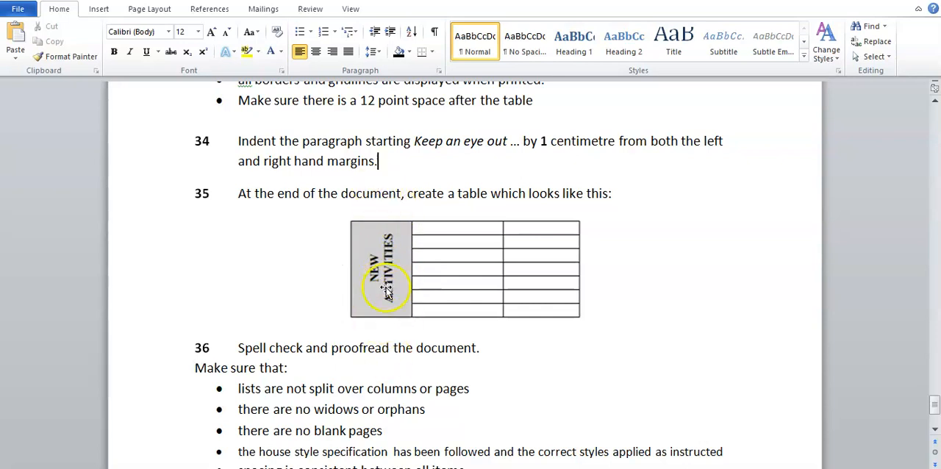
{"action": "mouse_move", "coordinate": [515, 467]}
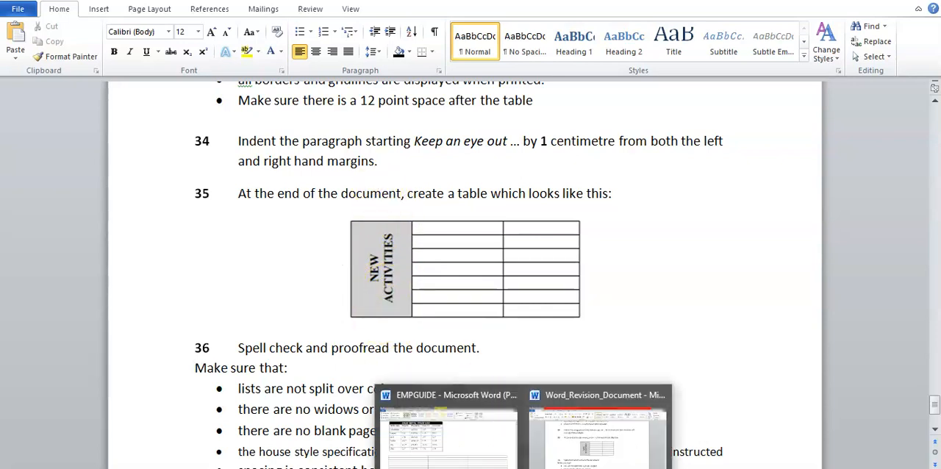
{"action": "left_click", "coordinate": [490, 446]}
{"action": "left_click_drag", "start_coordinate": [220, 321], "coordinate": [225, 405]}
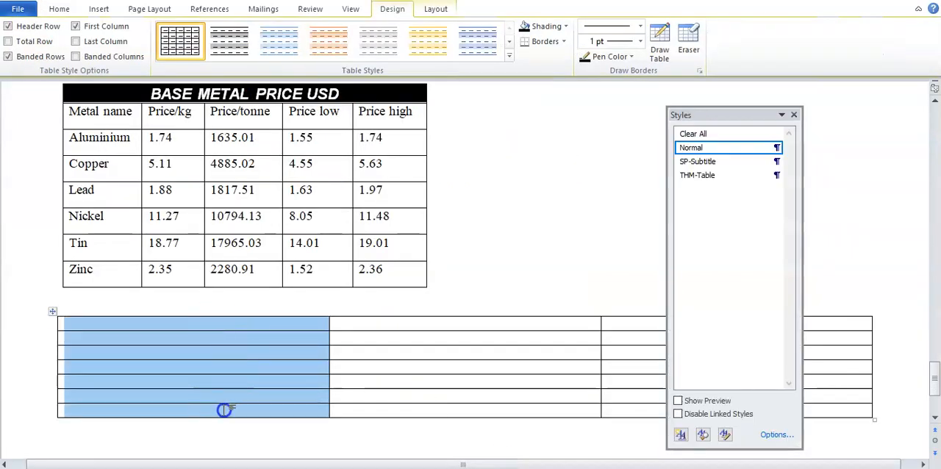
{"action": "right_click", "coordinate": [226, 355]}
{"action": "left_click", "coordinate": [293, 233]}
{"action": "left_click", "coordinate": [232, 338]}
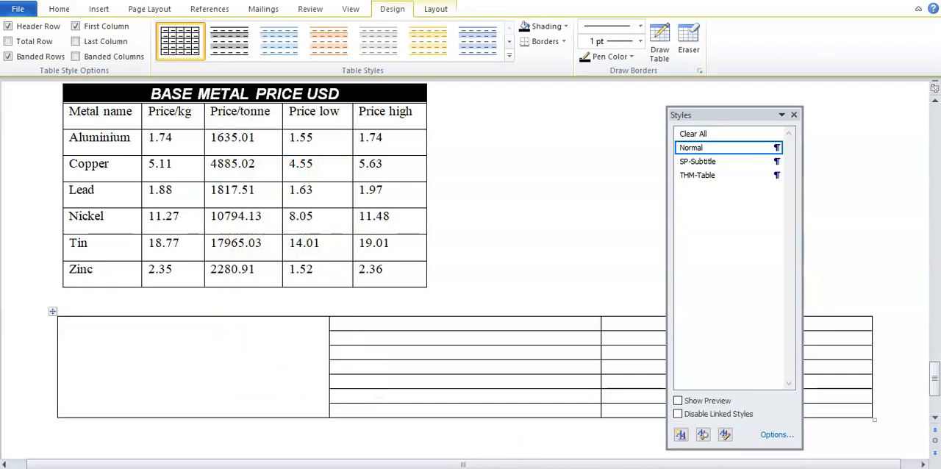
Step: Enter "New Activities" in the merged first-column cell and shade it light grey, following the sample table in Word_Revision_Document
{"action": "left_click", "coordinate": [588, 450]}
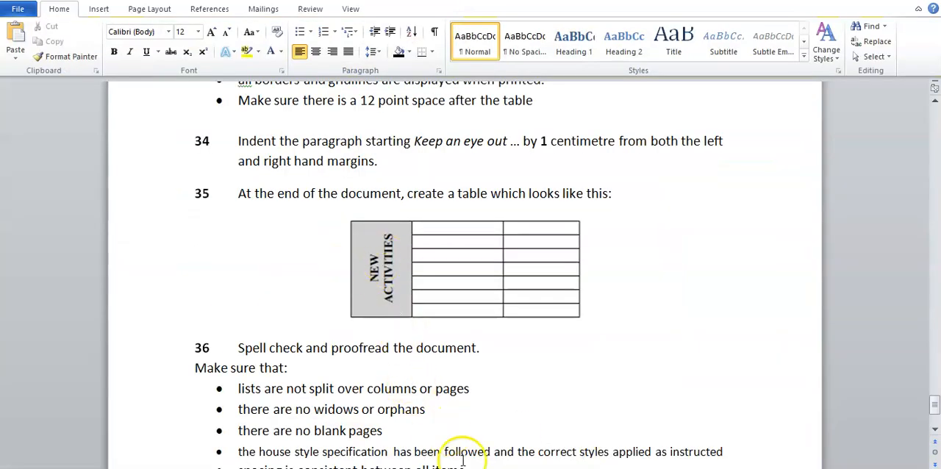
{"action": "left_click", "coordinate": [471, 434]}
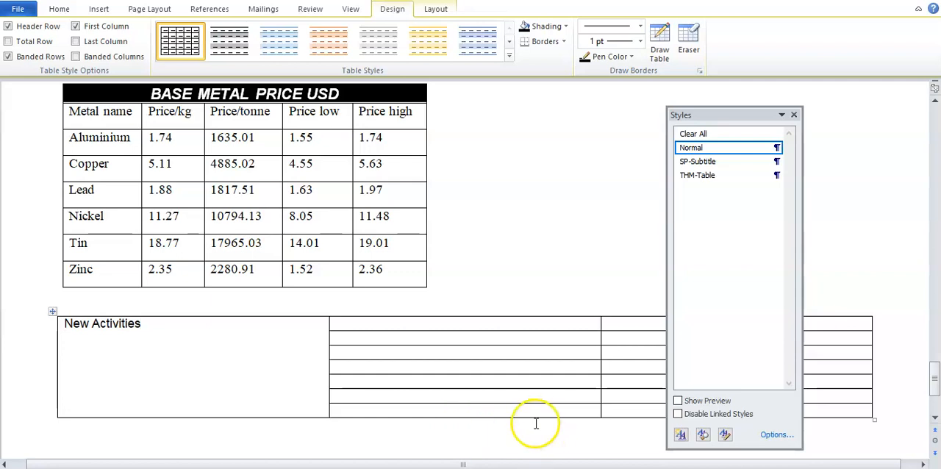
{"action": "left_click", "coordinate": [525, 468]}
{"action": "left_click", "coordinate": [569, 465]}
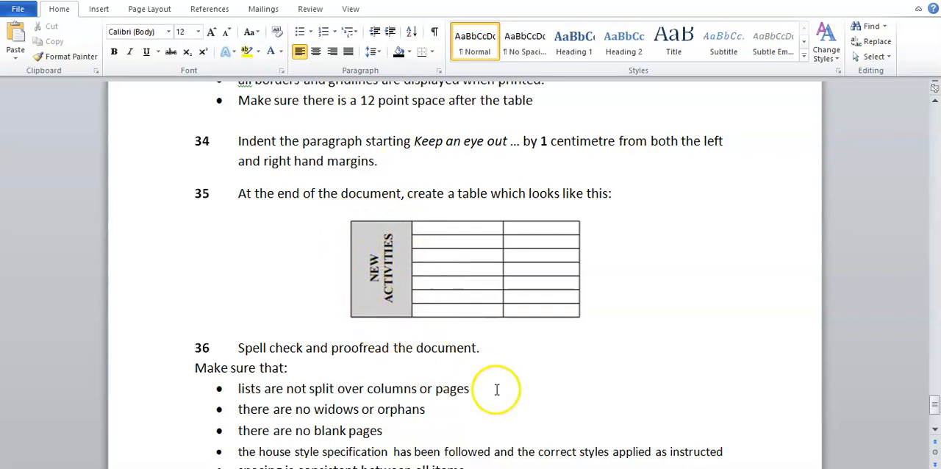
{"action": "mouse_move", "coordinate": [523, 468]}
{"action": "left_click", "coordinate": [459, 449]}
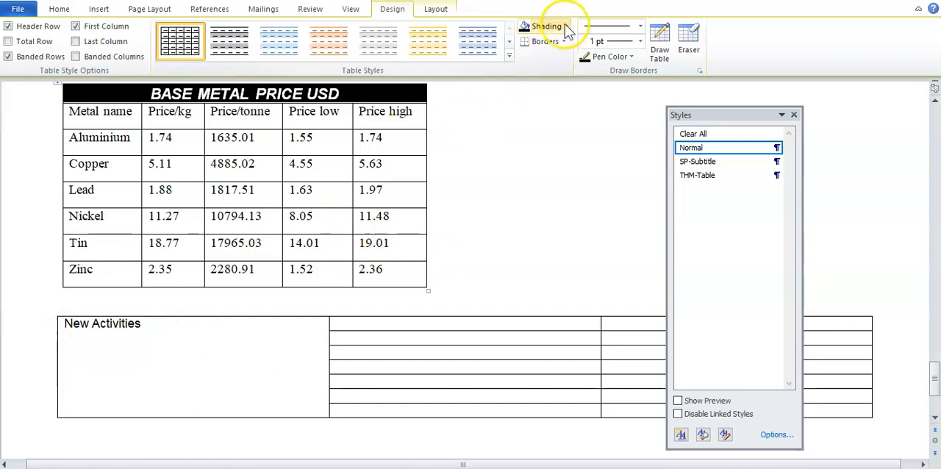
{"action": "left_click", "coordinate": [565, 27]}
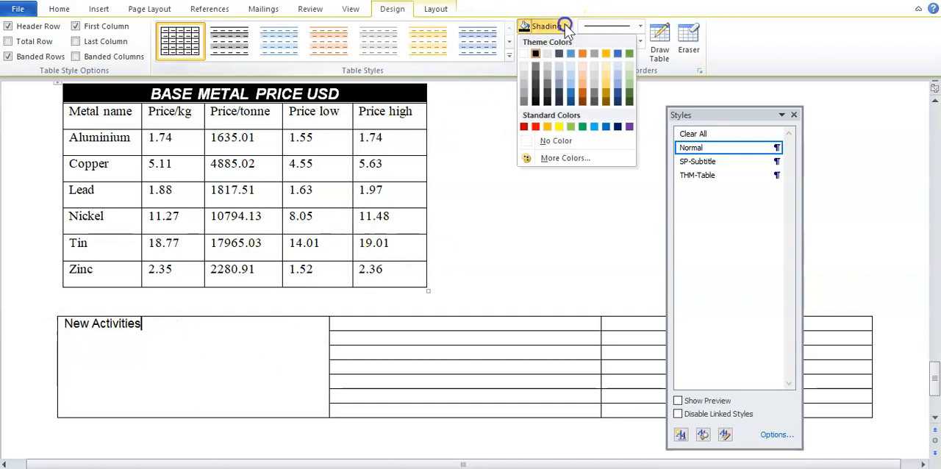
{"action": "left_click", "coordinate": [525, 70]}
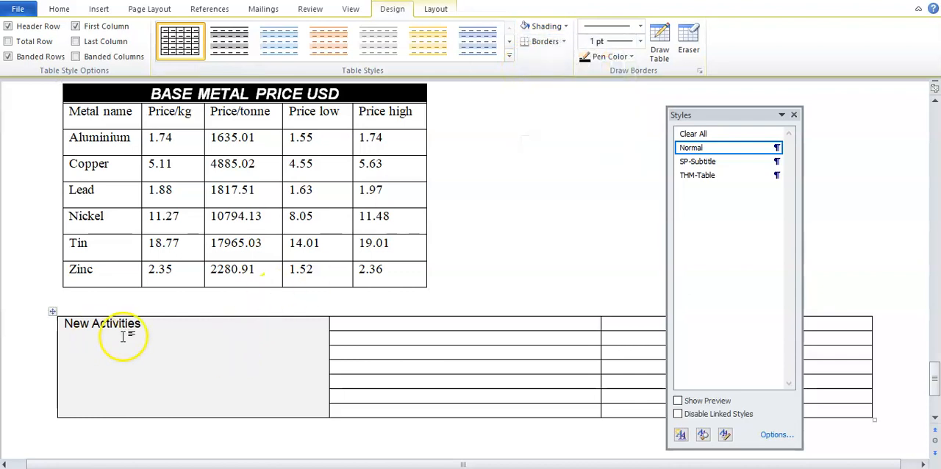
Step: Compare the label with the sample table and replace the merged cell's text with "NEW ACTIVITIES" in capitals
{"action": "left_click", "coordinate": [562, 453]}
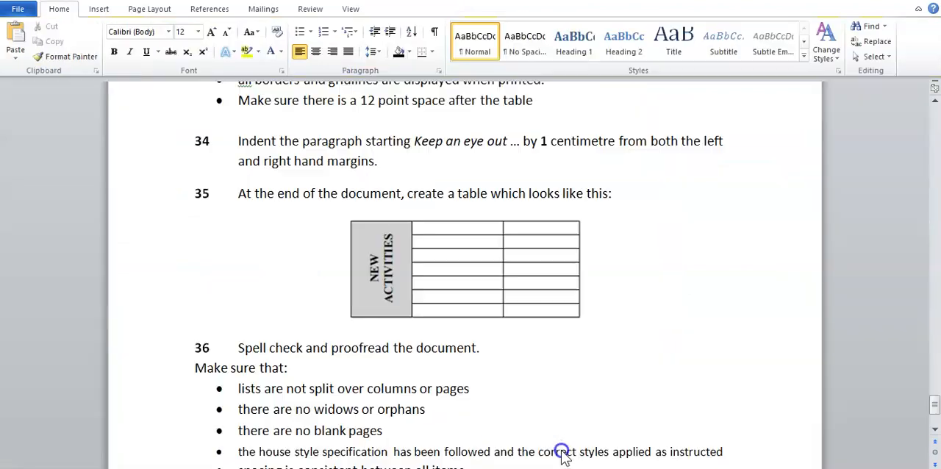
{"action": "left_click", "coordinate": [437, 439]}
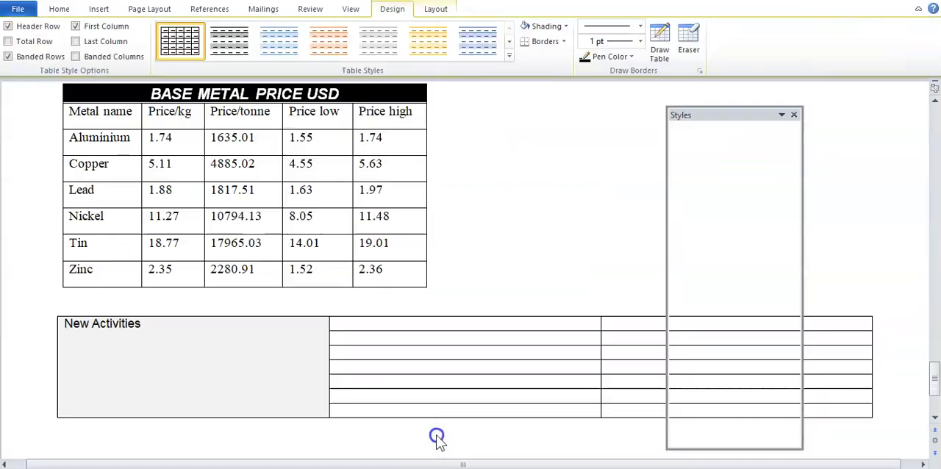
{"action": "left_click", "coordinate": [138, 327]}
{"action": "triple_click", "coordinate": [142, 327]}
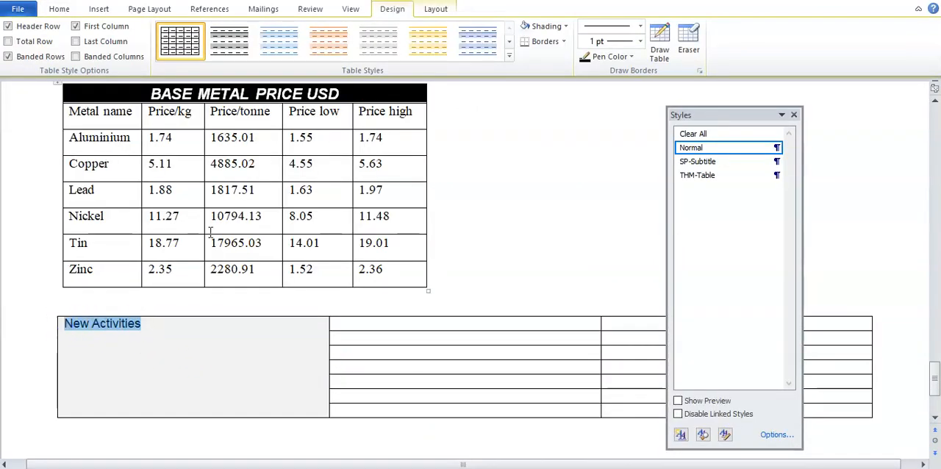
{"action": "type", "text": "NEW ACTIVIT"}
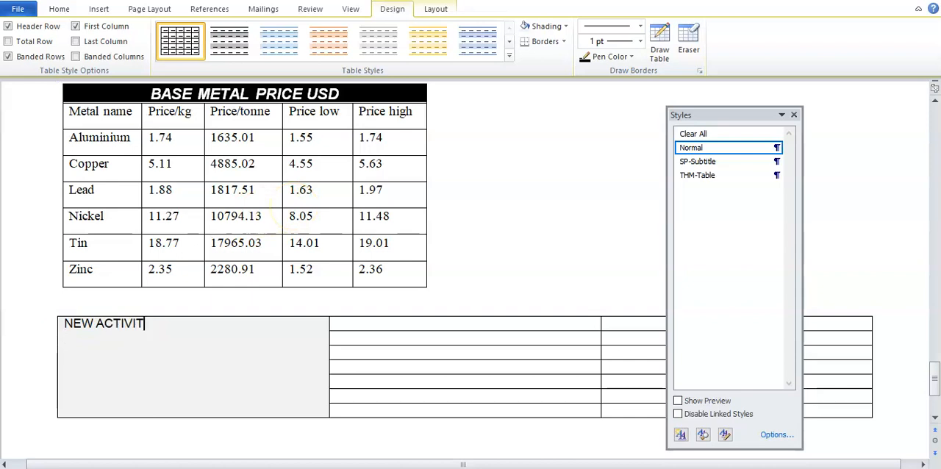
{"action": "type", "text": "IES"}
Step: Make the NEW ACTIVITIES text bold and set its font to Times New Roman, matching the sample table
{"action": "left_click_drag", "start_coordinate": [166, 325], "coordinate": [73, 326]}
{"action": "left_click", "coordinate": [59, 9]}
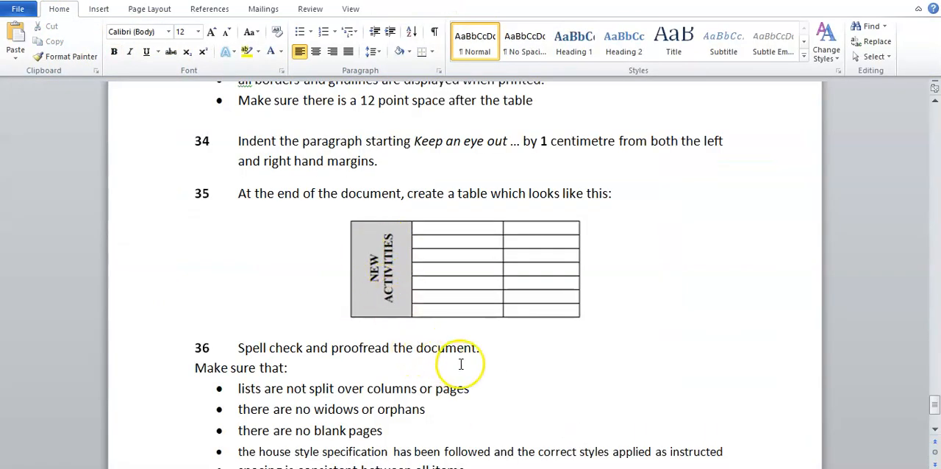
{"action": "left_click", "coordinate": [475, 451]}
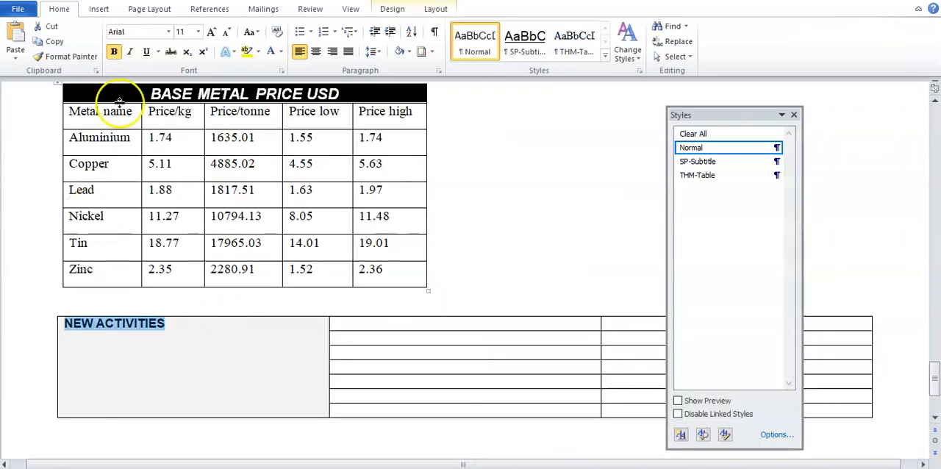
{"action": "left_click", "coordinate": [169, 32]}
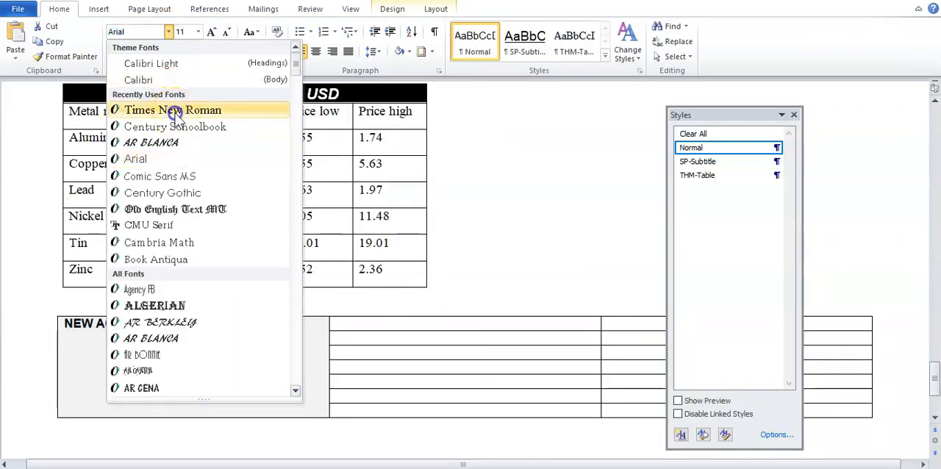
{"action": "left_click", "coordinate": [173, 110]}
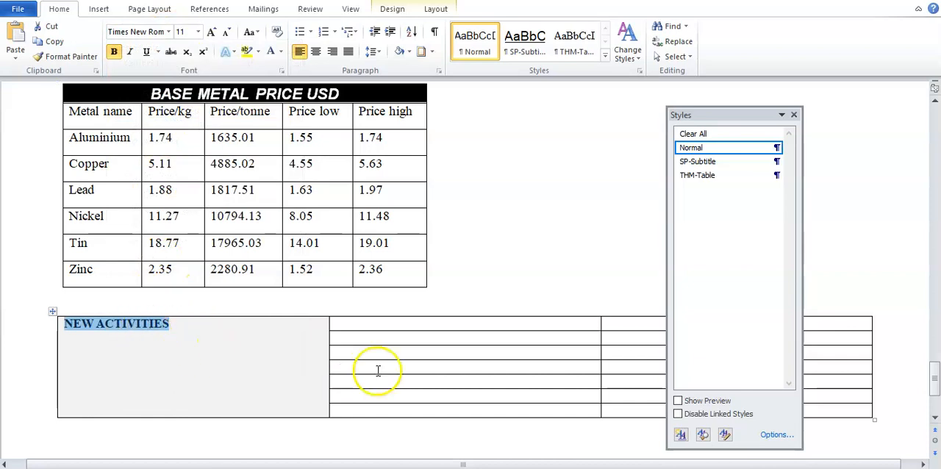
Step: Narrow the new table's first column and rotate the NEW ACTIVITIES text to read upwards, as in the Word_Revision_Document sample
{"action": "left_click_drag", "start_coordinate": [330, 322], "coordinate": [218, 326]}
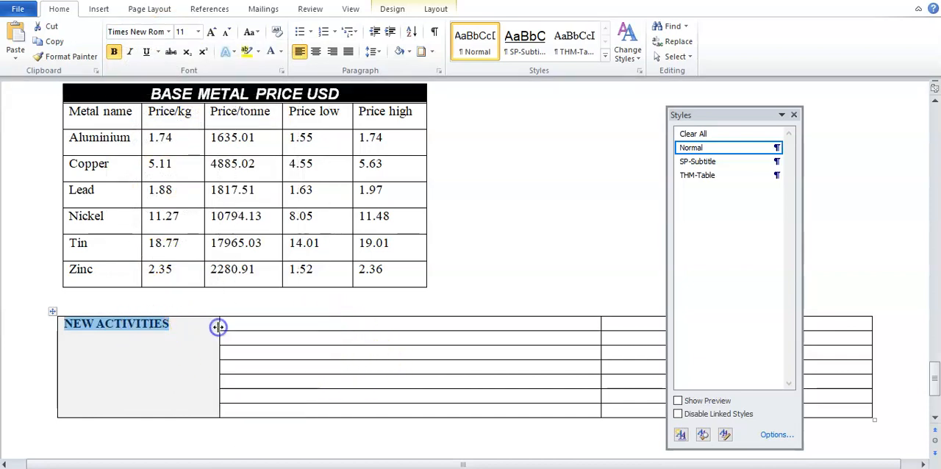
{"action": "right_click", "coordinate": [115, 326]}
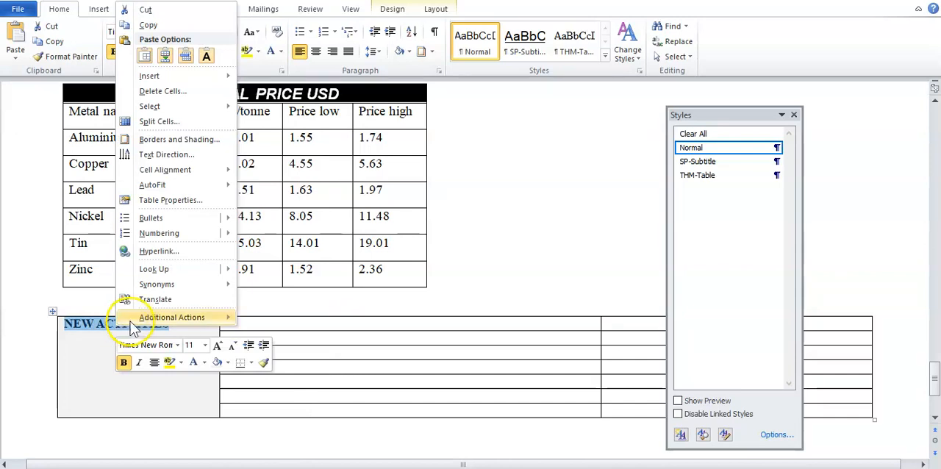
{"action": "left_click", "coordinate": [169, 154]}
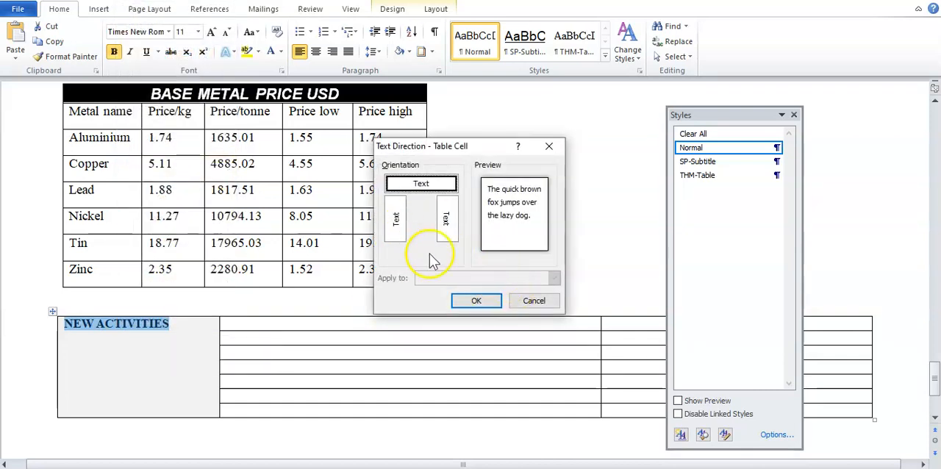
{"action": "left_click", "coordinate": [518, 468]}
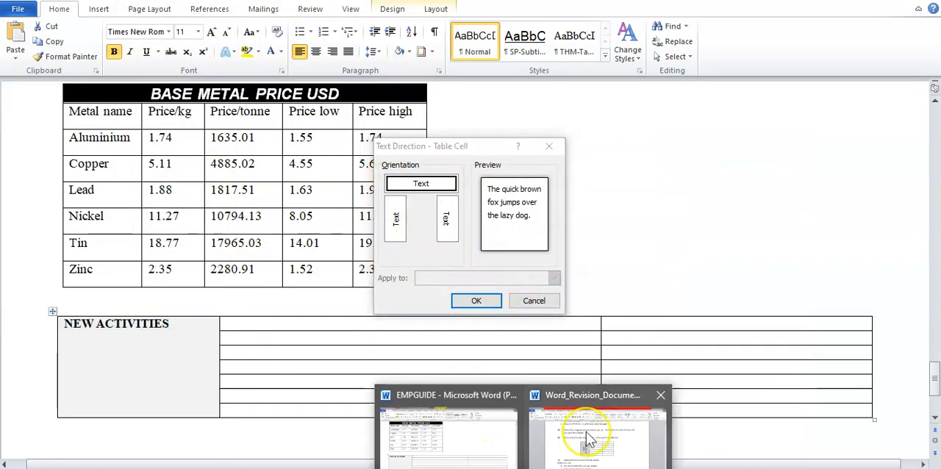
{"action": "mouse_move", "coordinate": [588, 440]}
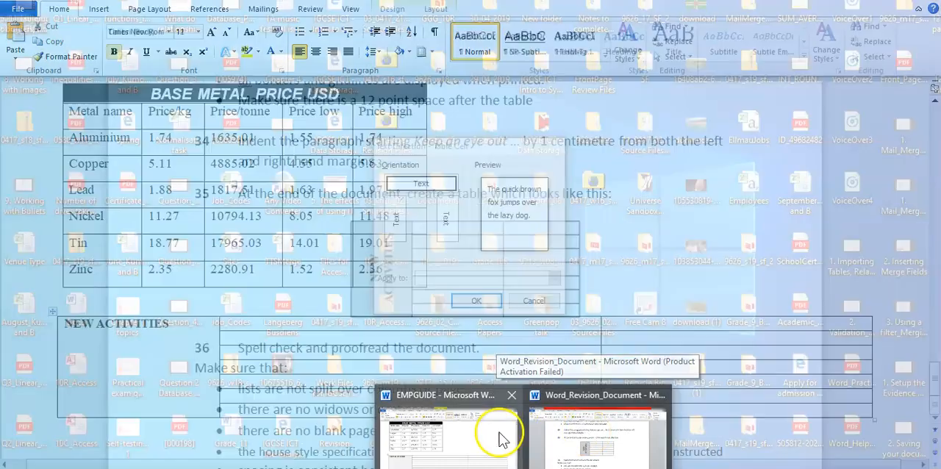
{"action": "left_click", "coordinate": [498, 435]}
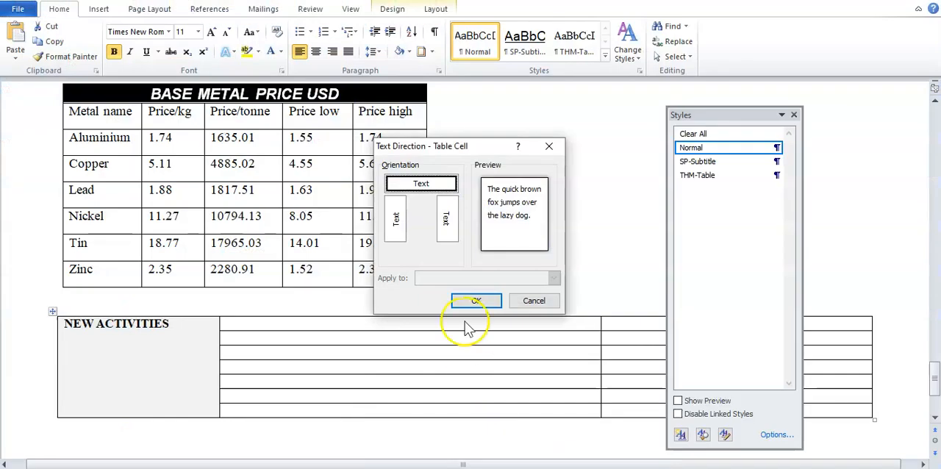
{"action": "left_click", "coordinate": [396, 219]}
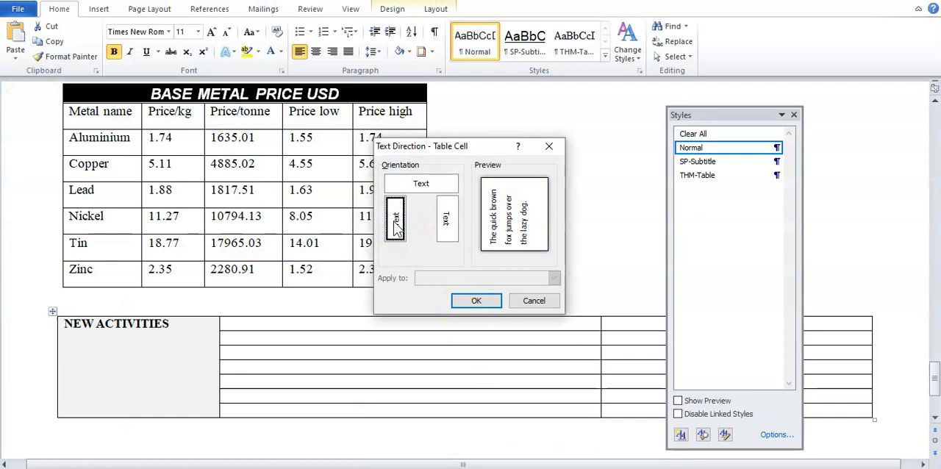
{"action": "left_click", "coordinate": [476, 301]}
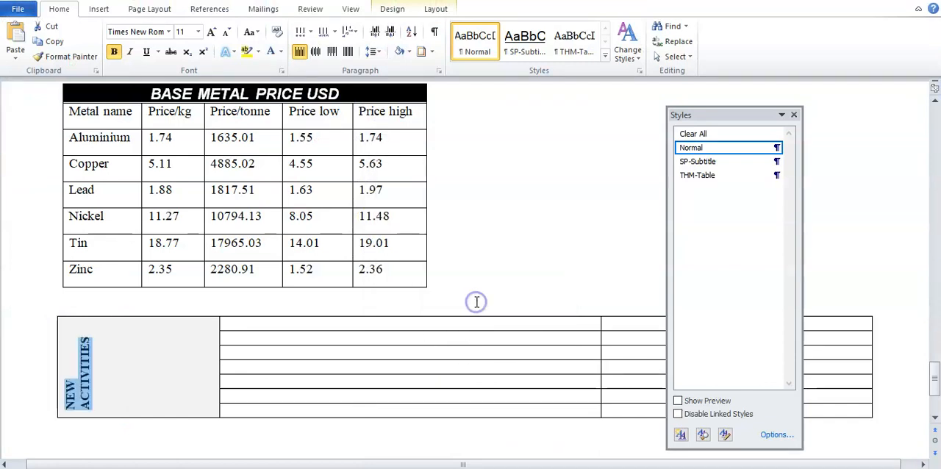
Step: Check the sample in Word_Revision_Document and centre the NEW ACTIVITIES text both horizontally and vertically within its merged cell in EMPGUIDE
{"action": "left_click", "coordinate": [317, 52]}
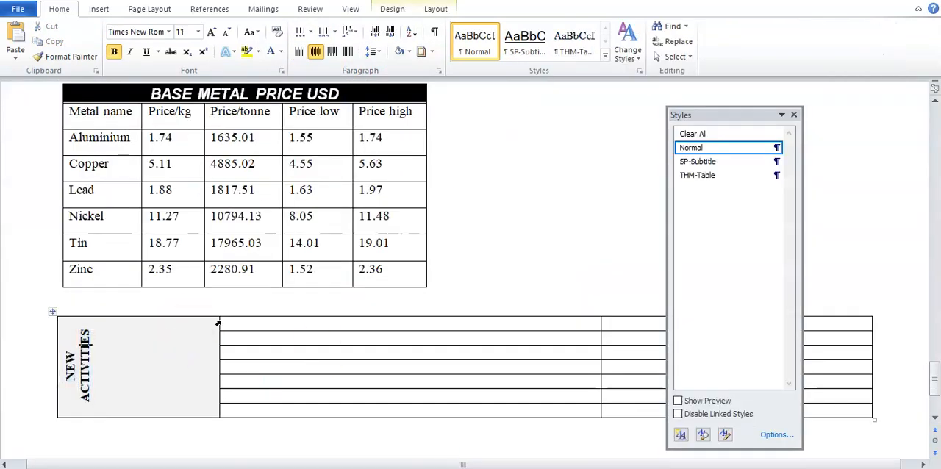
{"action": "right_click", "coordinate": [123, 347]}
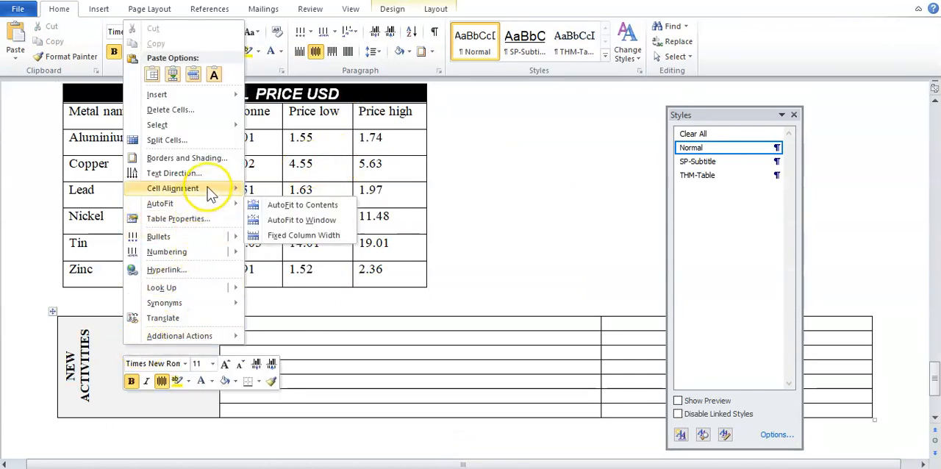
{"action": "mouse_move", "coordinate": [211, 192]}
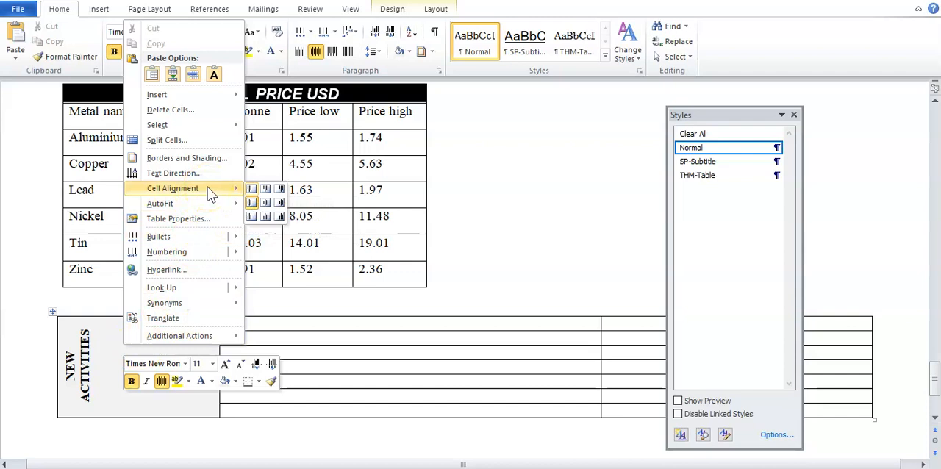
{"action": "left_click", "coordinate": [440, 357]}
{"action": "left_click", "coordinate": [525, 468]}
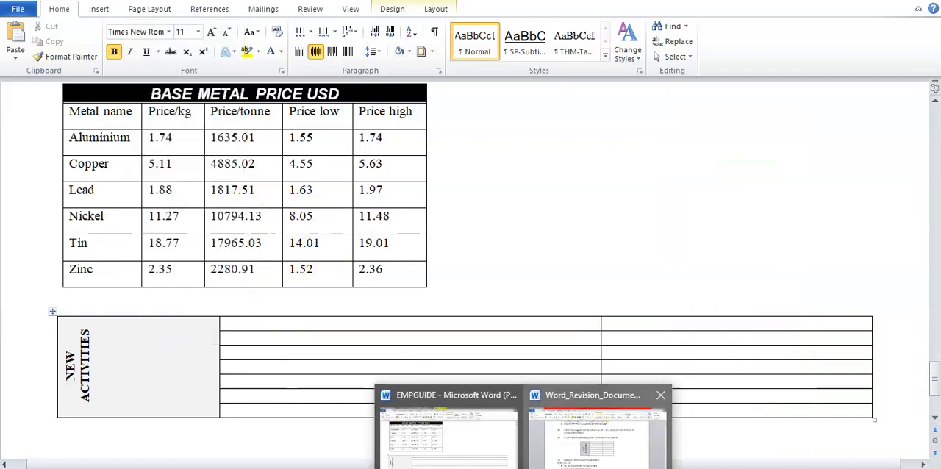
{"action": "left_click", "coordinate": [586, 431]}
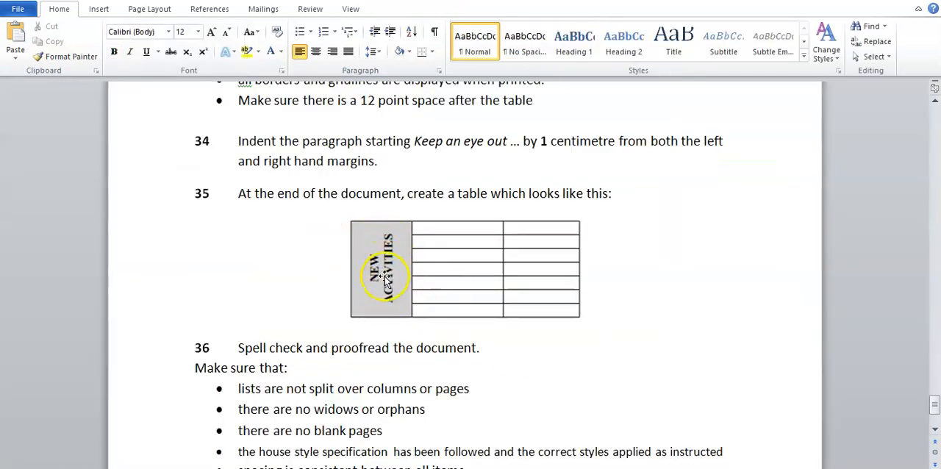
{"action": "mouse_move", "coordinate": [524, 467]}
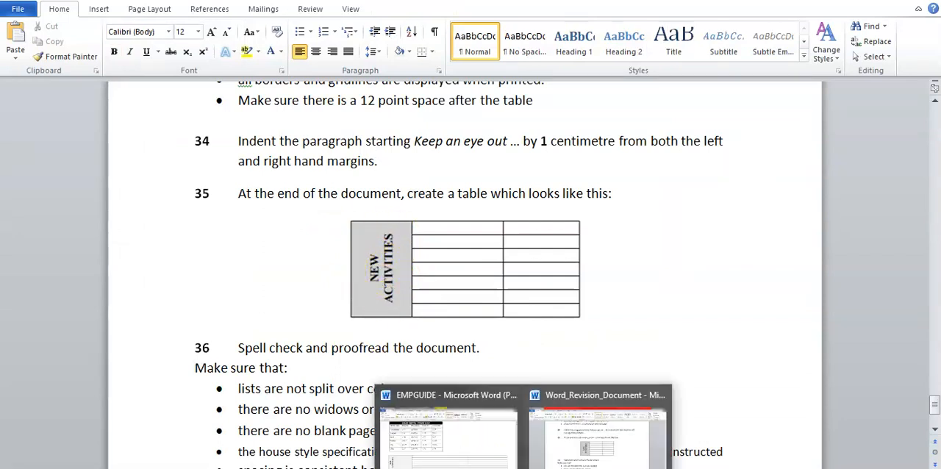
{"action": "left_click", "coordinate": [447, 434]}
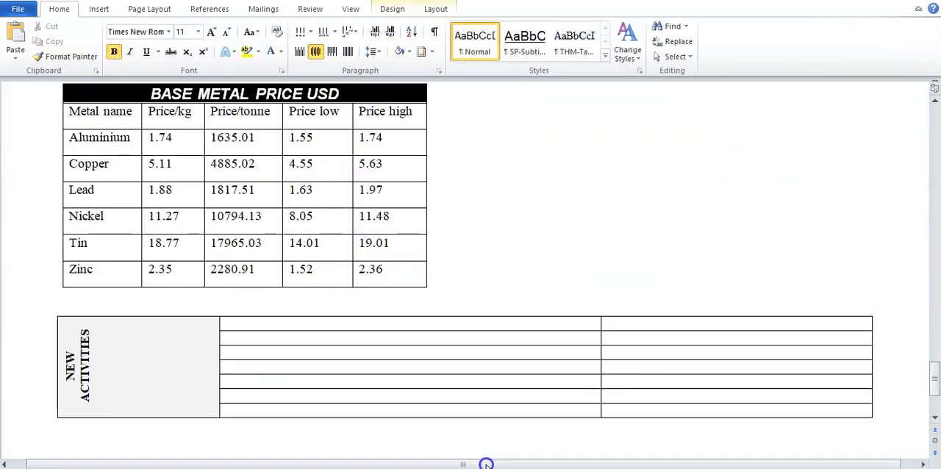
{"action": "right_click", "coordinate": [92, 362]}
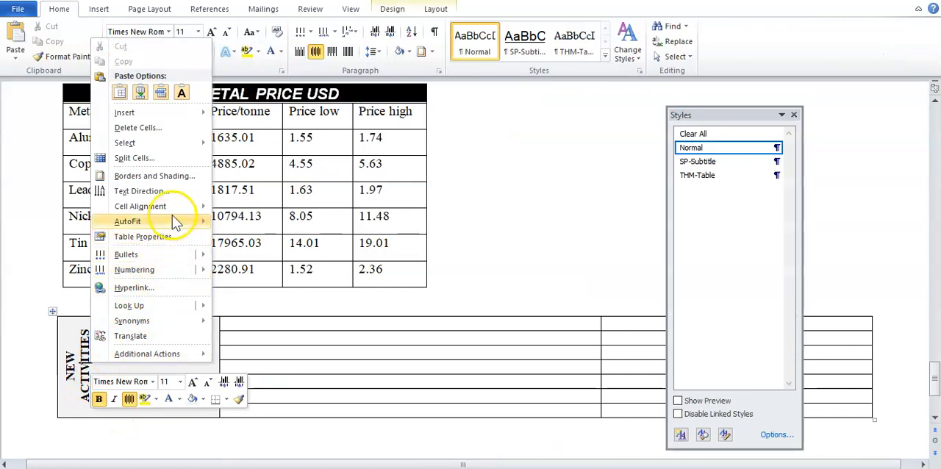
{"action": "mouse_move", "coordinate": [173, 206]}
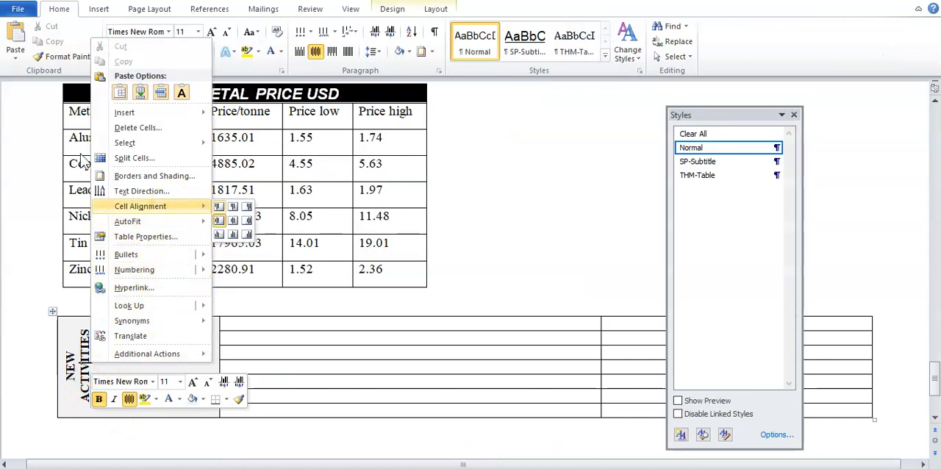
{"action": "left_click", "coordinate": [233, 221]}
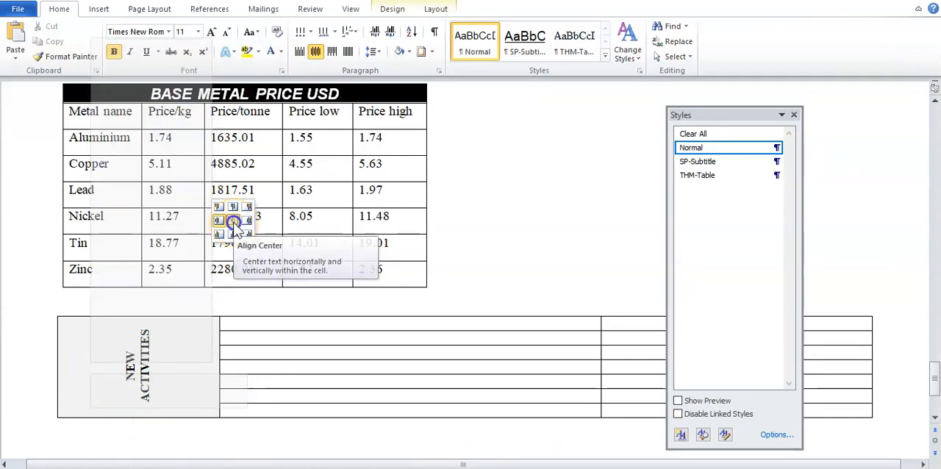
{"action": "left_click", "coordinate": [199, 373]}
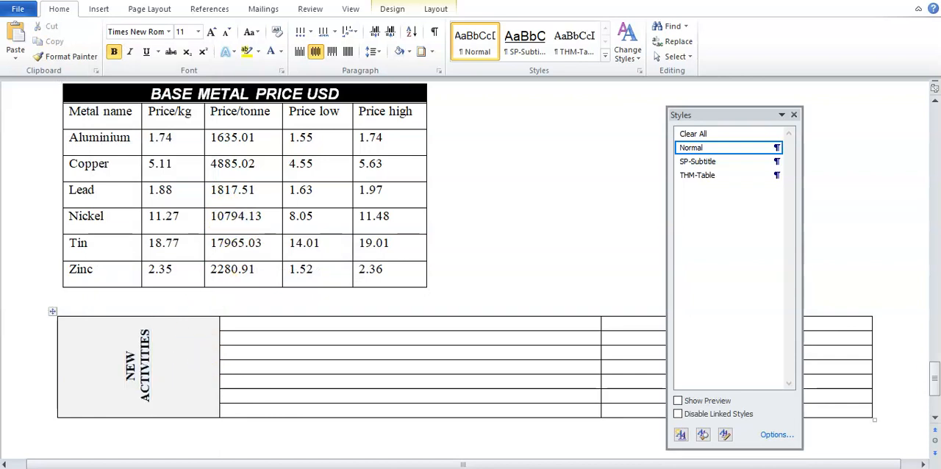
Step: Check the sample table's proportions in Word_Revision_Document, and narrow the NEW ACTIVITIES column and the second column in EMPGUIDE to resemble it
{"action": "left_click", "coordinate": [558, 459]}
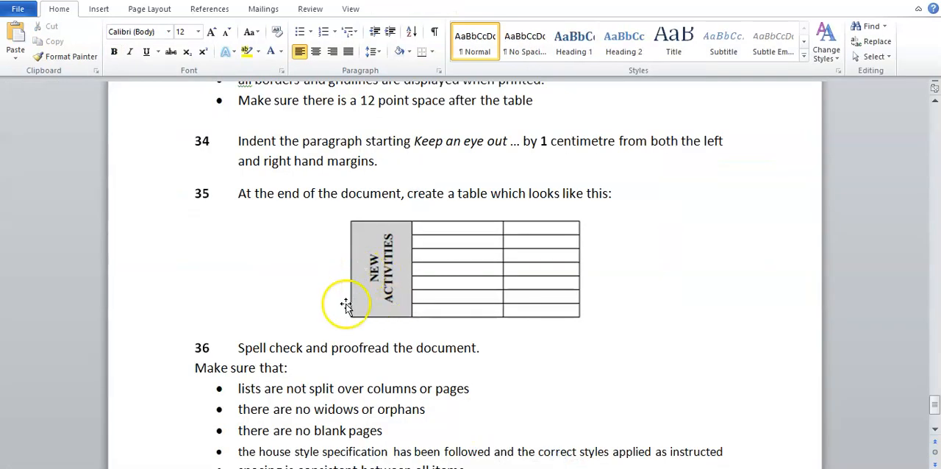
{"action": "left_click", "coordinate": [485, 438]}
{"action": "left_click_drag", "start_coordinate": [219, 322], "coordinate": [174, 328]}
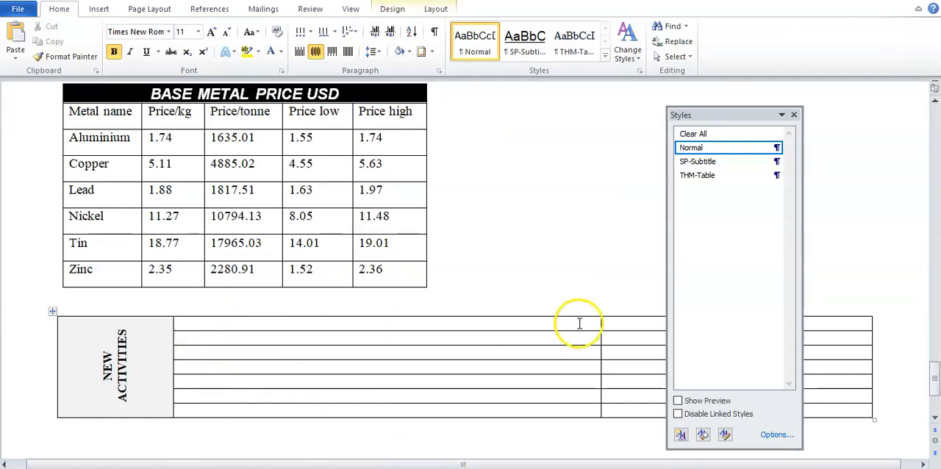
{"action": "left_click_drag", "start_coordinate": [601, 322], "coordinate": [479, 321]}
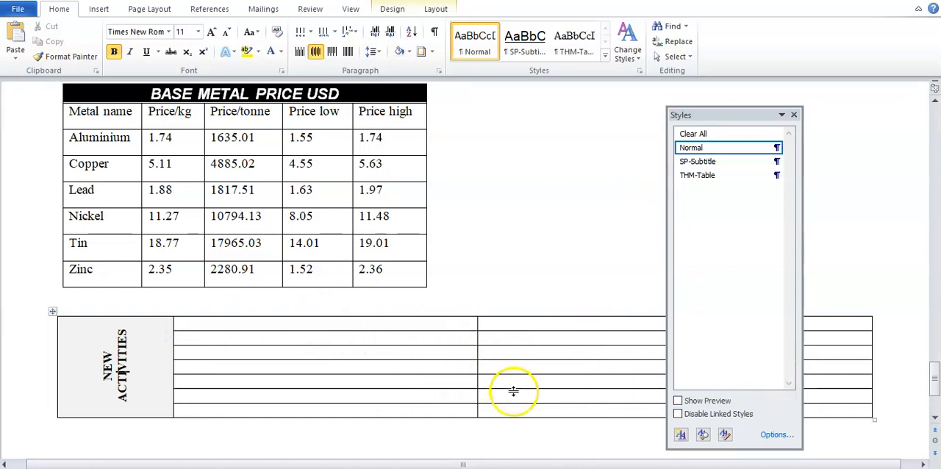
Step: Compare the EMPGUIDE table's layout and NEW ACTIVITIES cell with the task 35 sample in Word_Revision_Document
{"action": "left_click", "coordinate": [593, 441]}
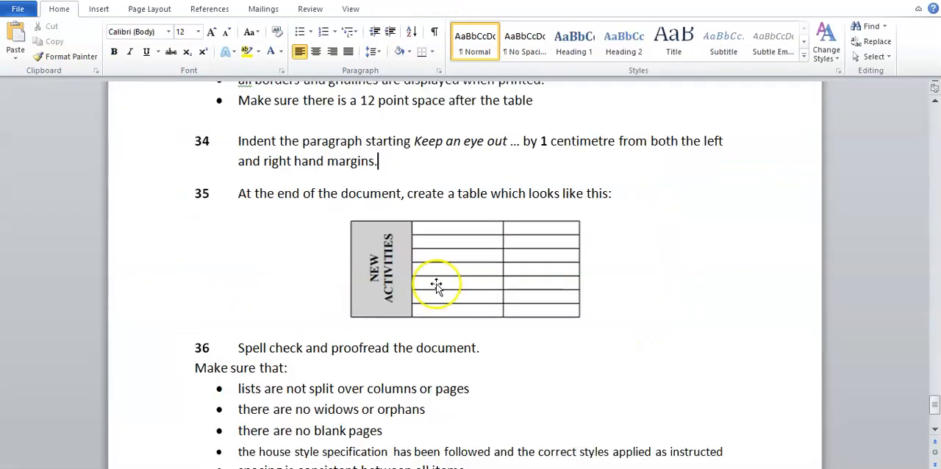
{"action": "left_click", "coordinate": [535, 289]}
{"action": "left_click", "coordinate": [652, 301]}
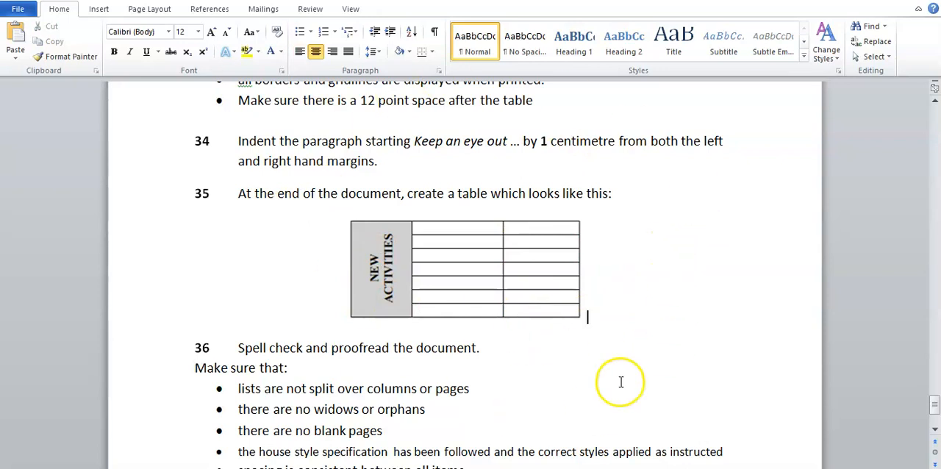
{"action": "mouse_move", "coordinate": [520, 468]}
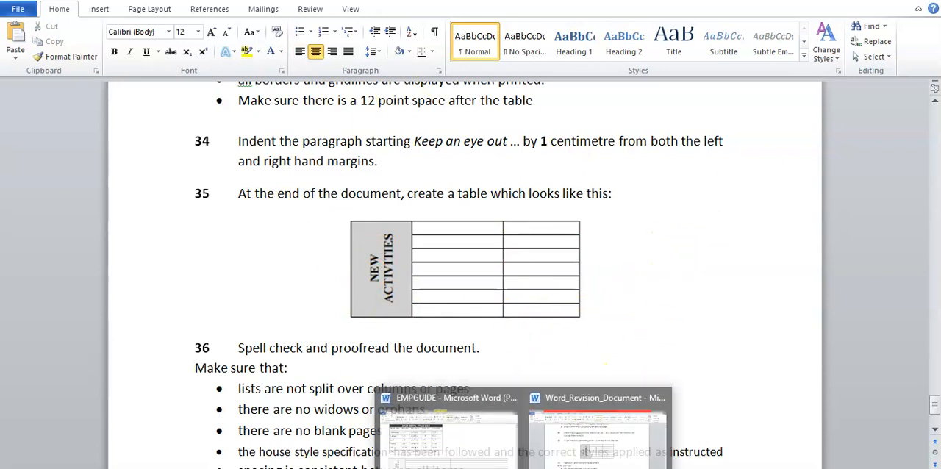
{"action": "left_click", "coordinate": [441, 434]}
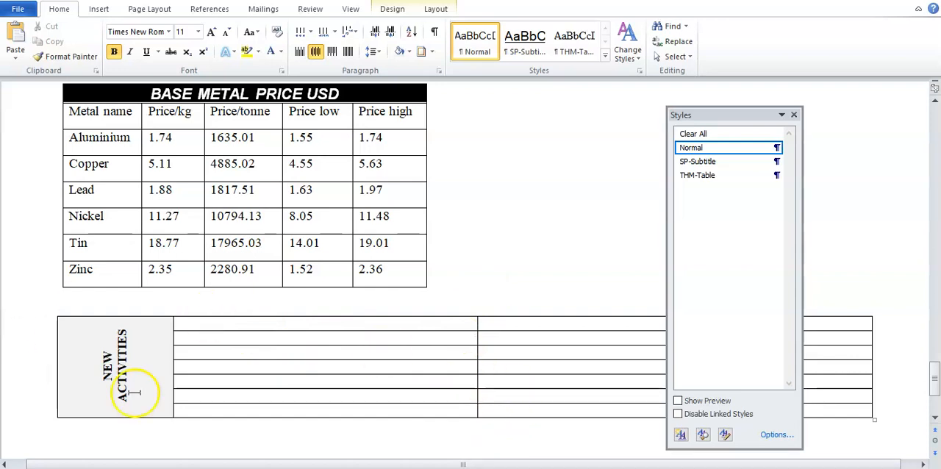
{"action": "mouse_move", "coordinate": [520, 468]}
{"action": "left_click", "coordinate": [632, 422]}
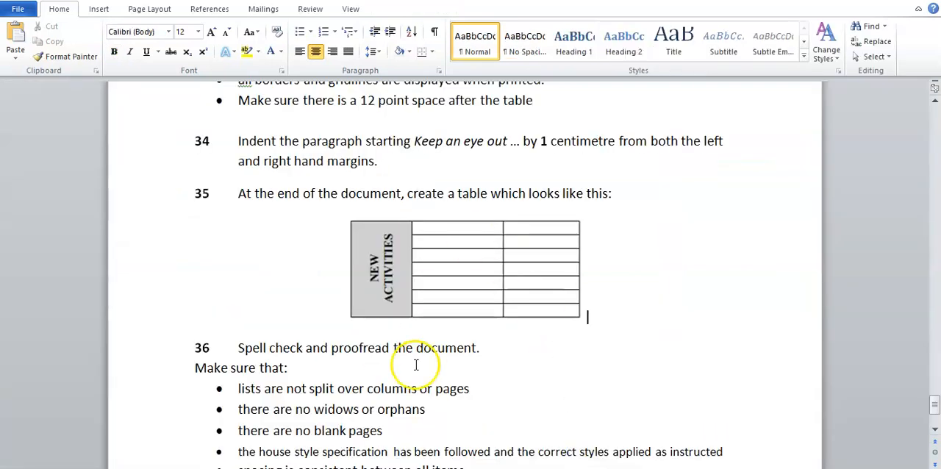